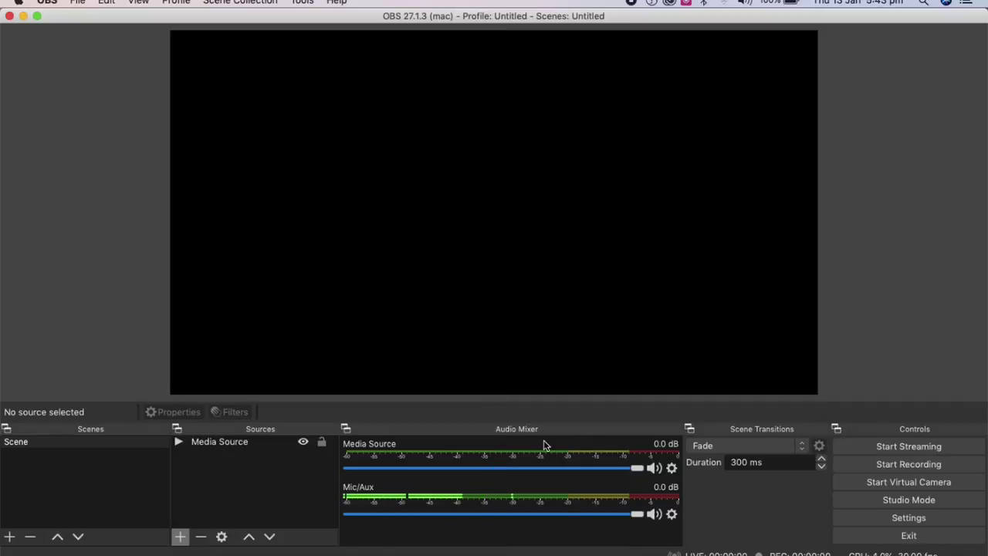
- Open the list of source types to add a new source
click(180, 536)
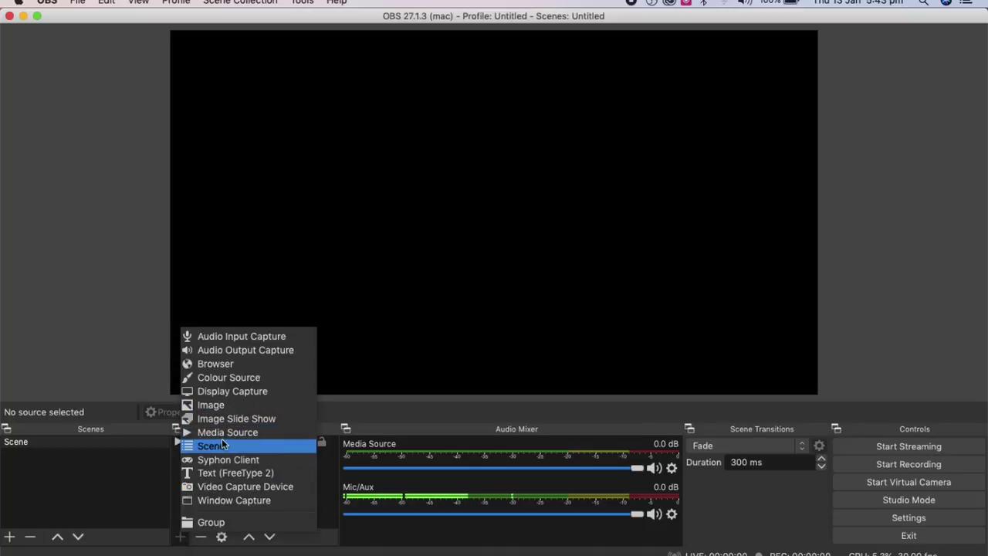
- Add a Video Capture Device source using the Razer Kiyo #2 camera at 1280x720
click(236, 487)
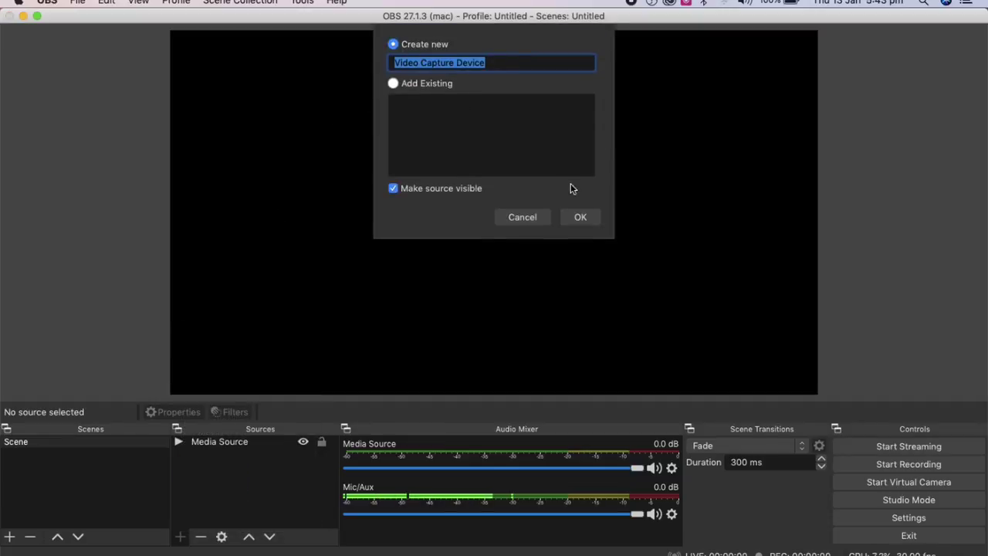
click(579, 220)
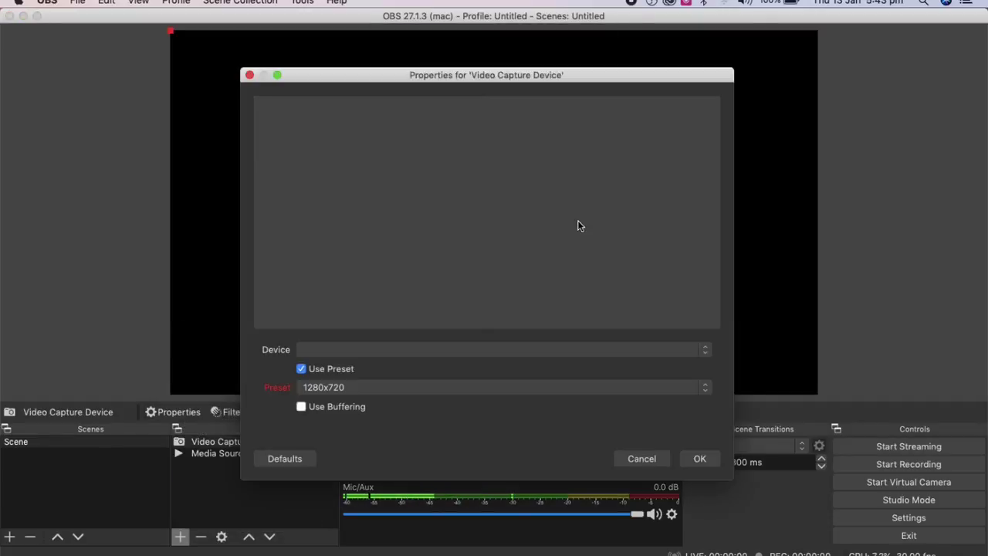
click(419, 350)
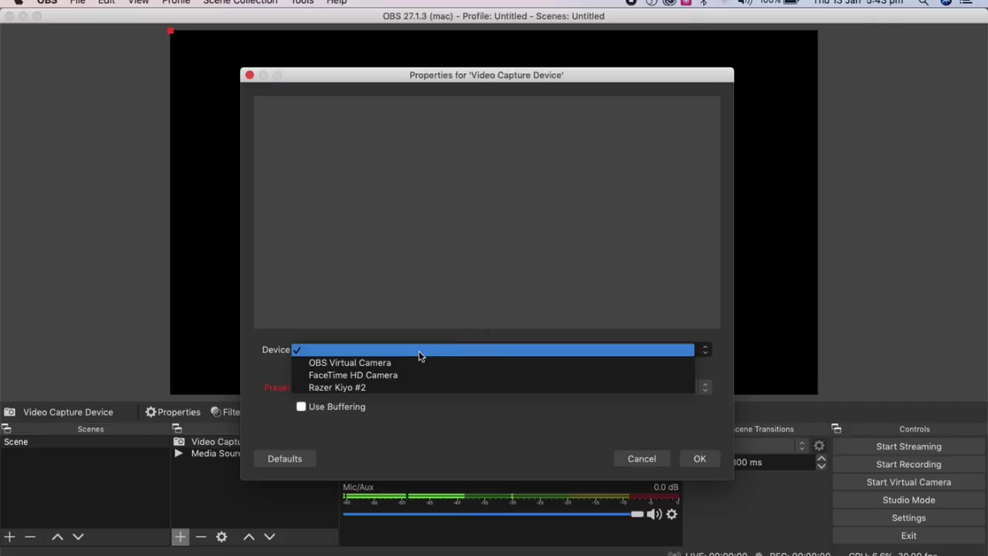
click(365, 385)
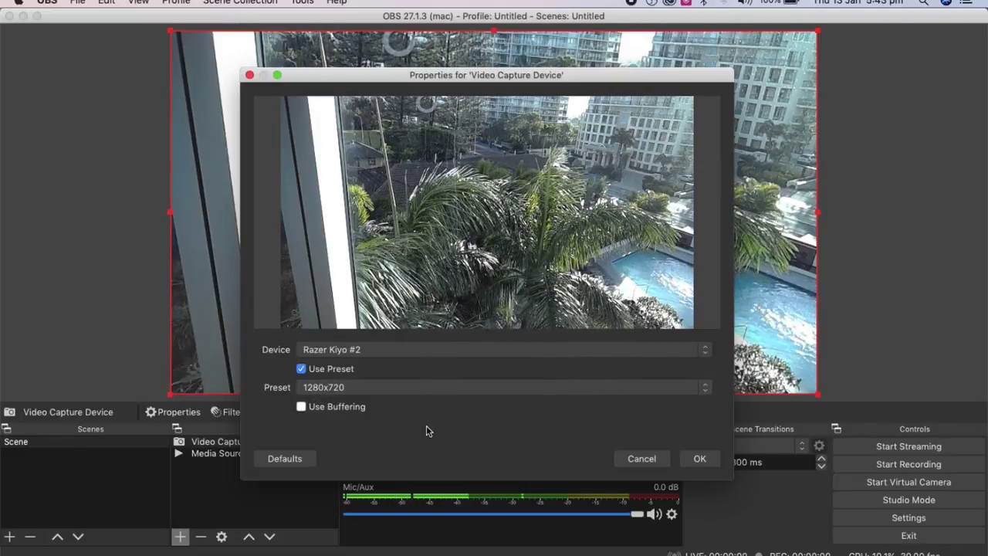
click(699, 459)
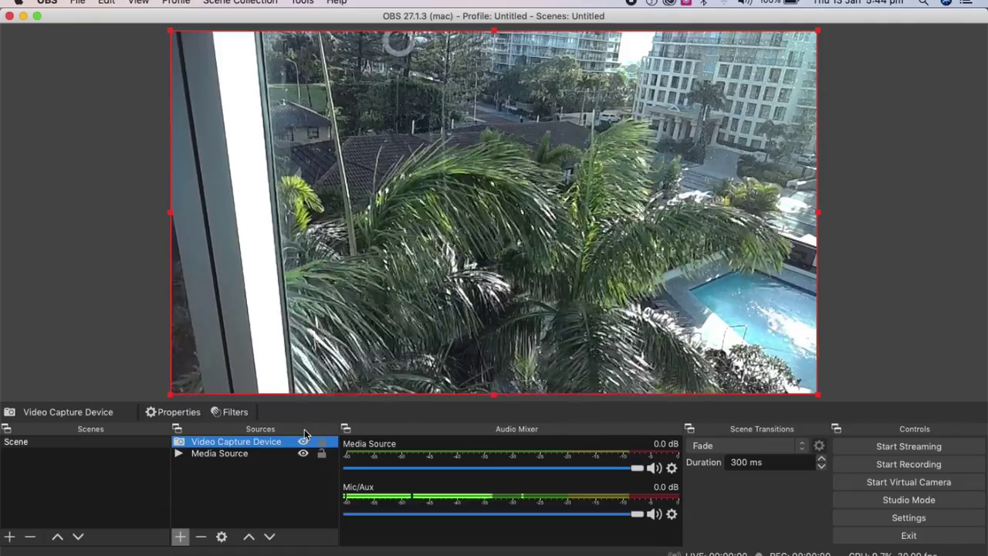
click(183, 538)
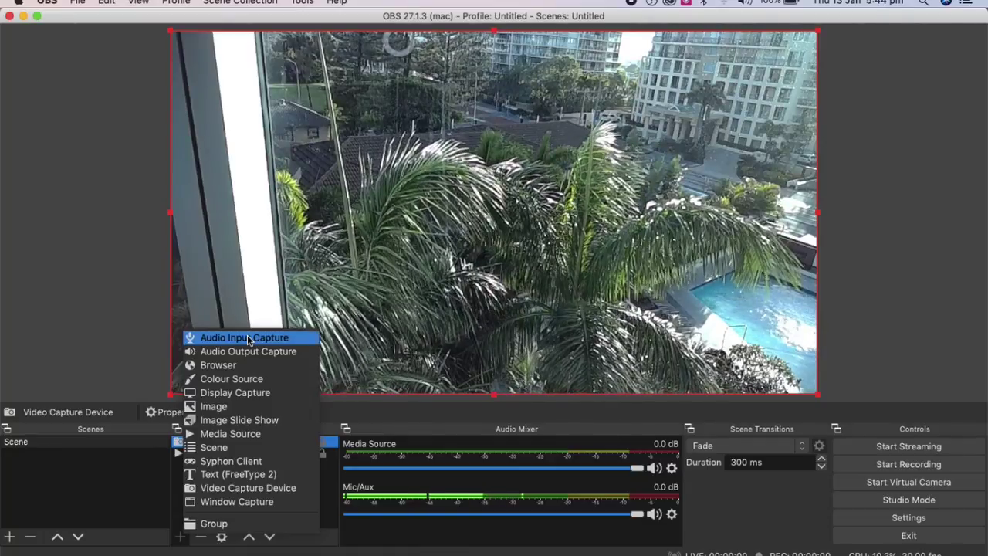
- Add an Audio Input Capture source recording from the Razer Seiren Mini microphone
click(249, 339)
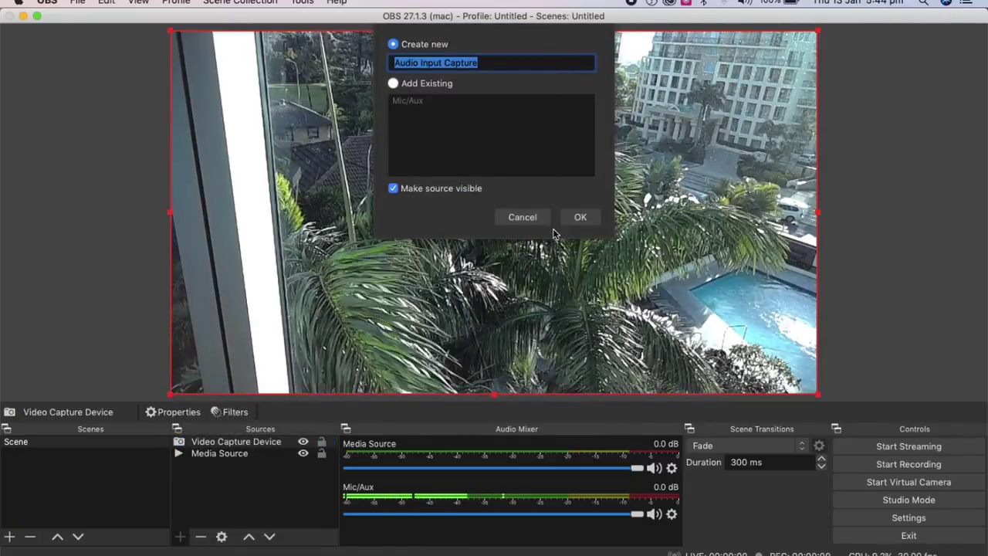
click(580, 220)
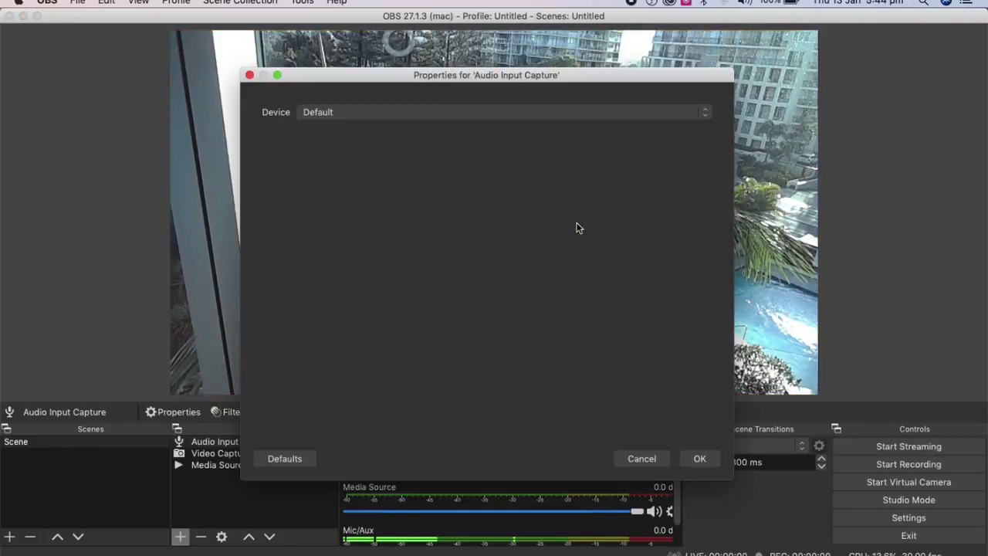
click(403, 115)
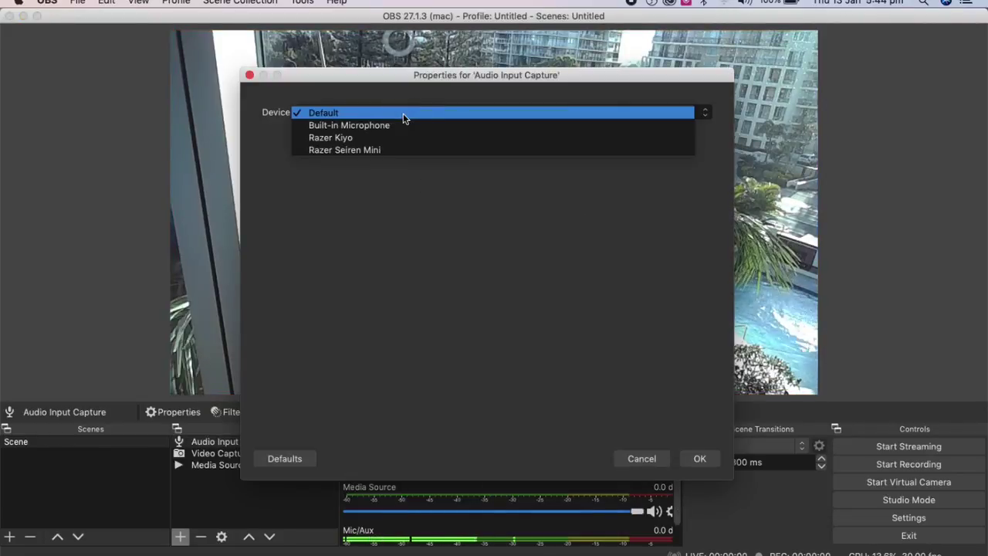
click(368, 151)
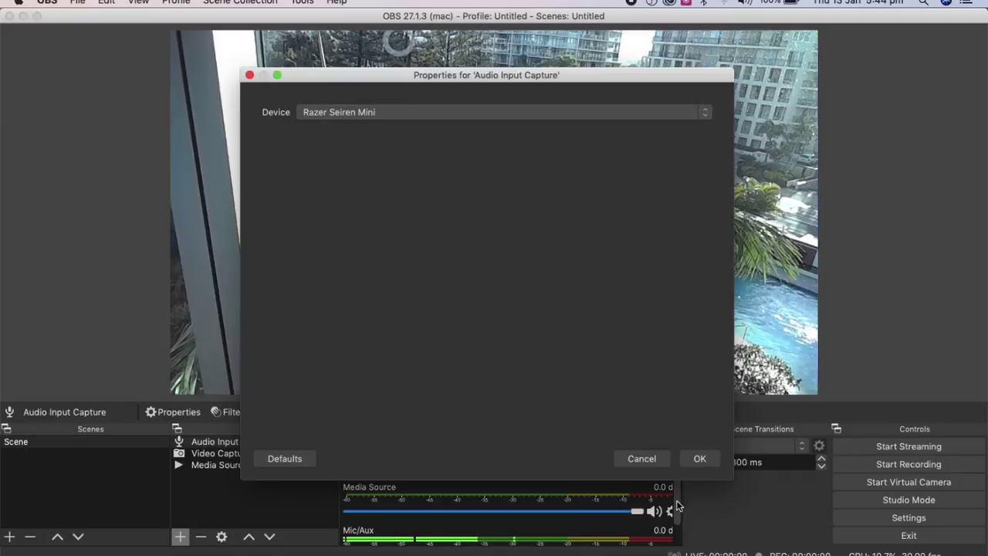
click(700, 458)
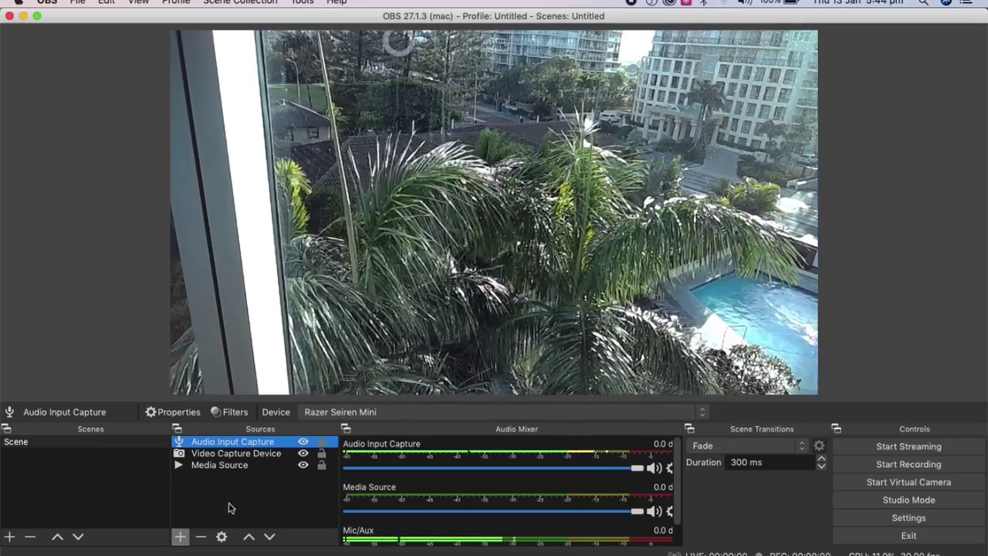
click(179, 537)
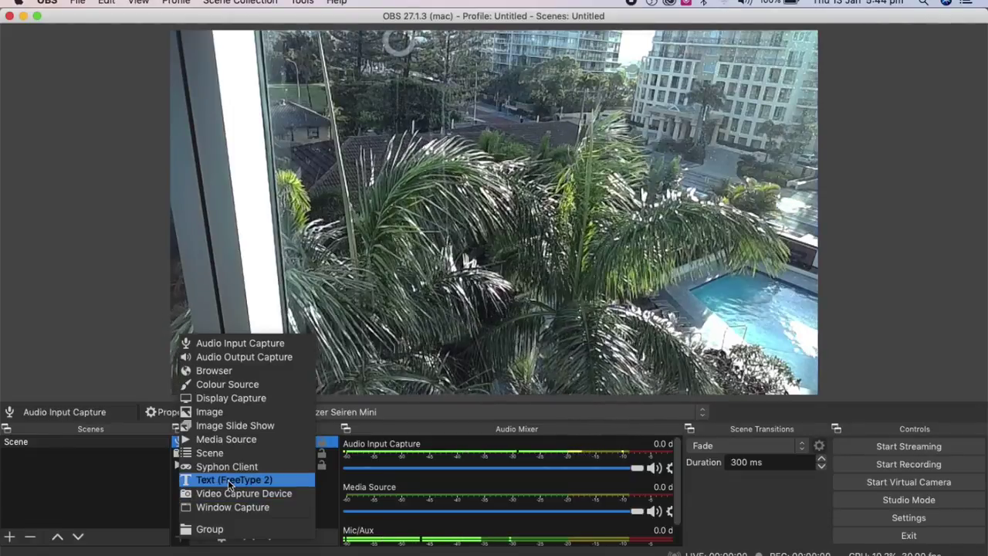
- Add a Text (FreeType 2) source reading 'BELLE'
click(227, 479)
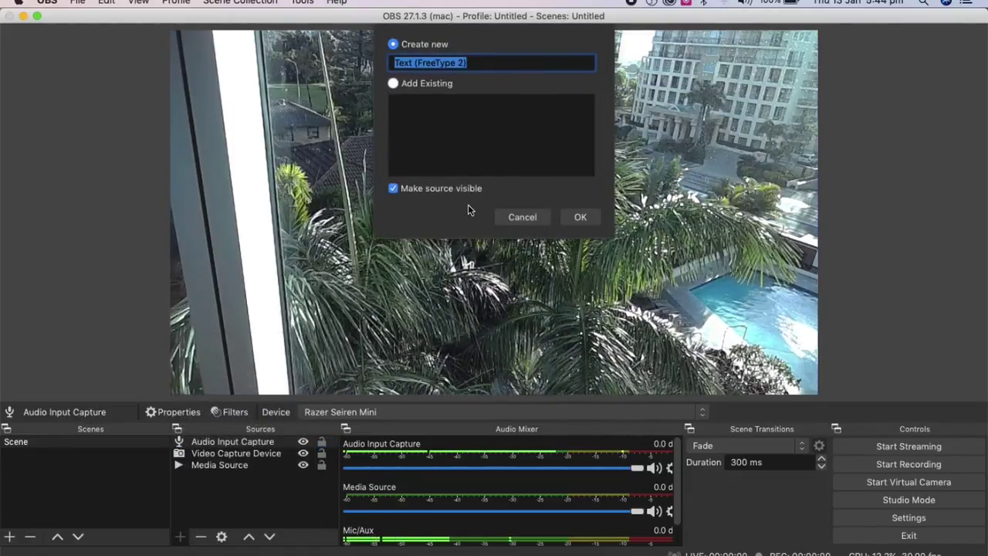
click(579, 217)
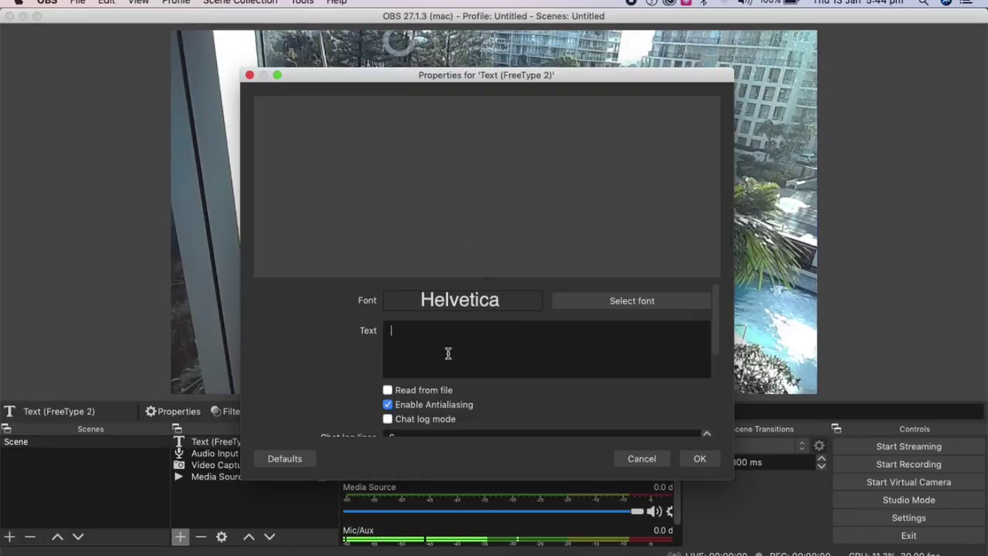
text(BELLE)
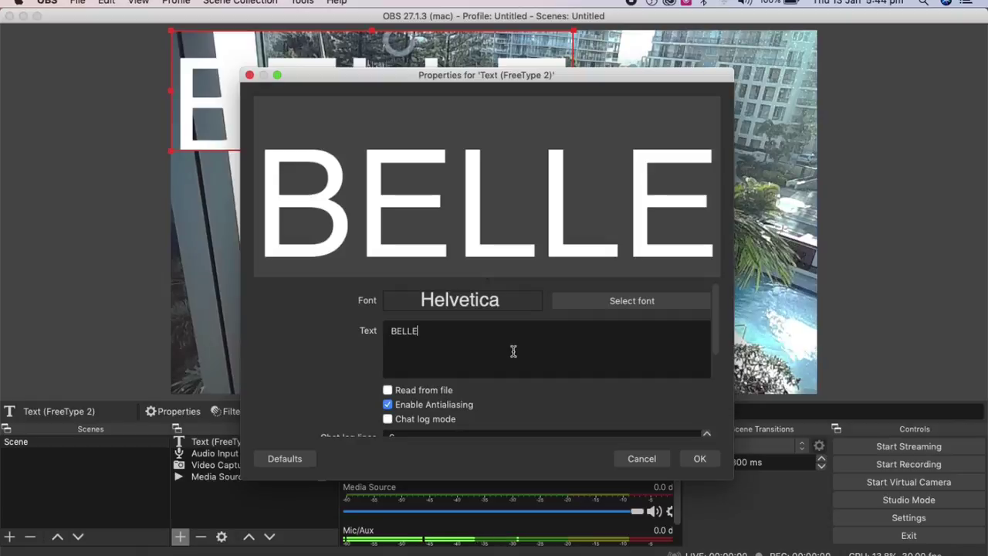
click(711, 461)
- Shrink the BELLE text and place it in the upper right of the camera image
drag(388, 68, 574, 156)
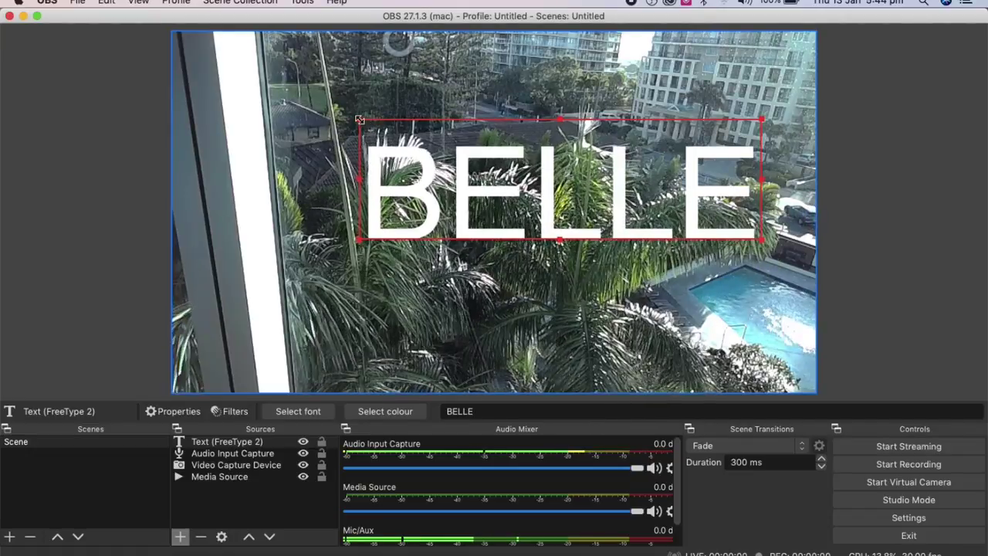
drag(358, 120, 536, 172)
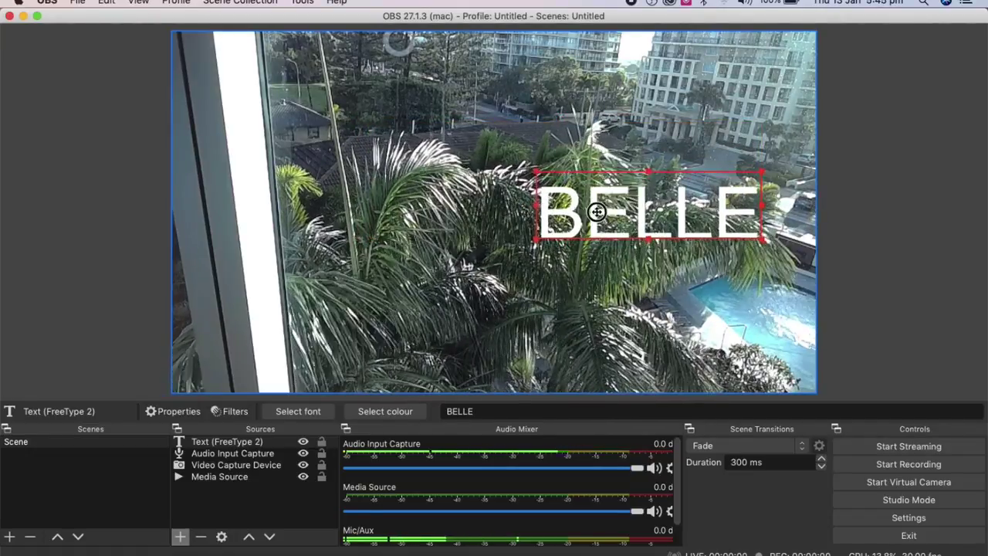
drag(596, 211, 604, 146)
click(566, 199)
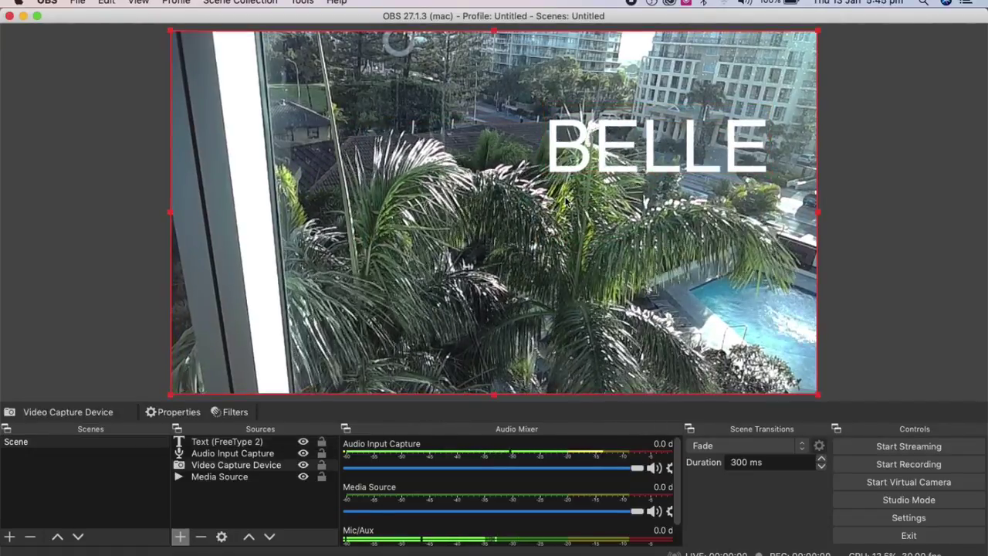
click(179, 540)
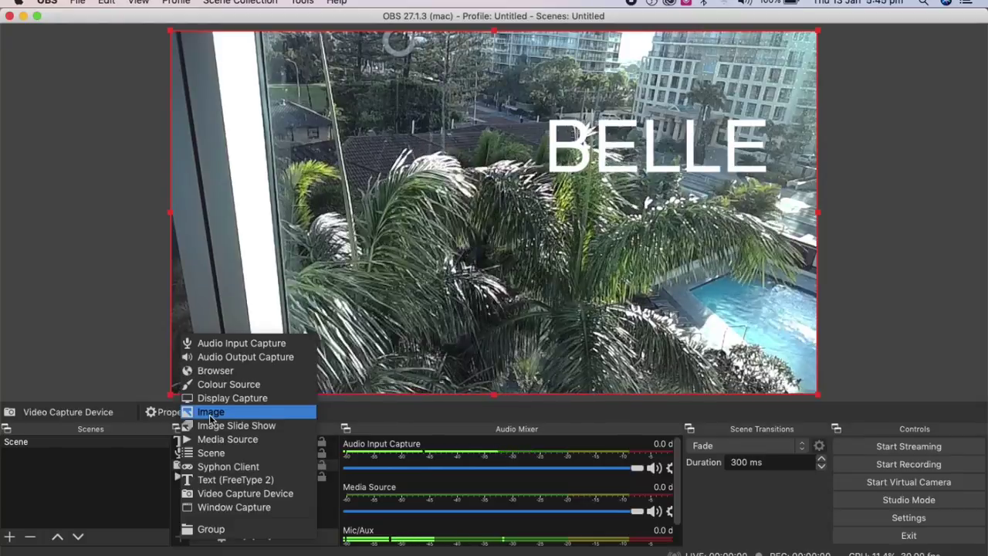
- Add an Image source loaded with the PROTECTED BY DMCA badge file
click(210, 414)
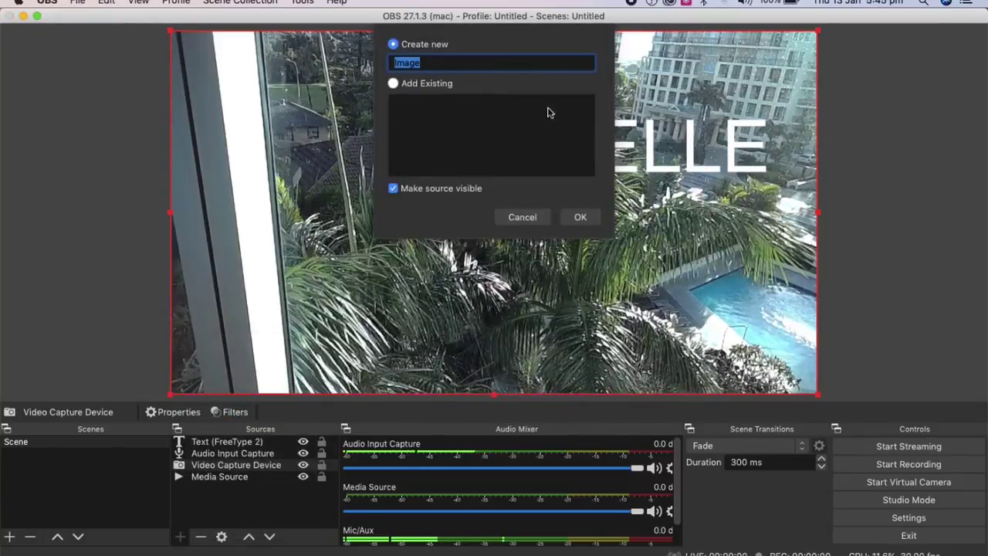
click(580, 216)
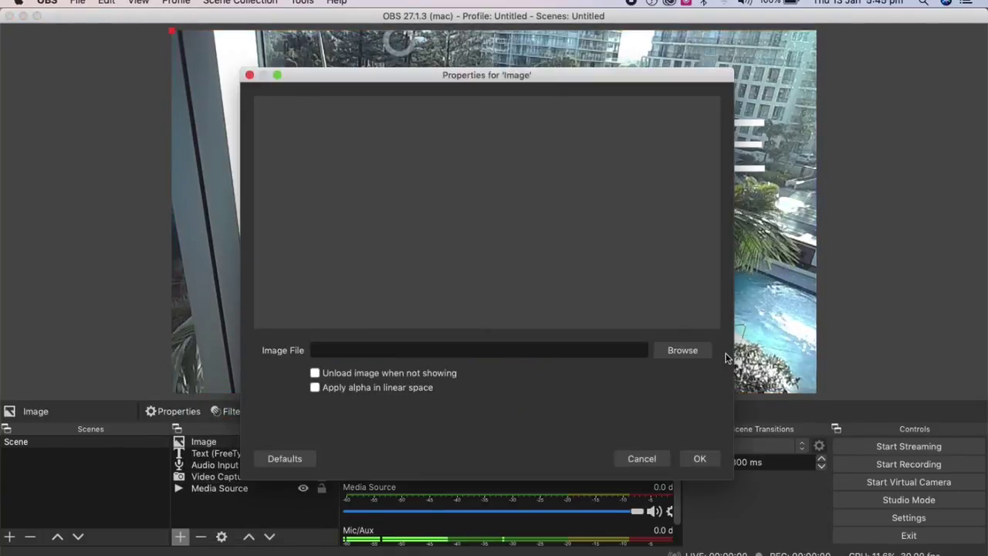
click(699, 348)
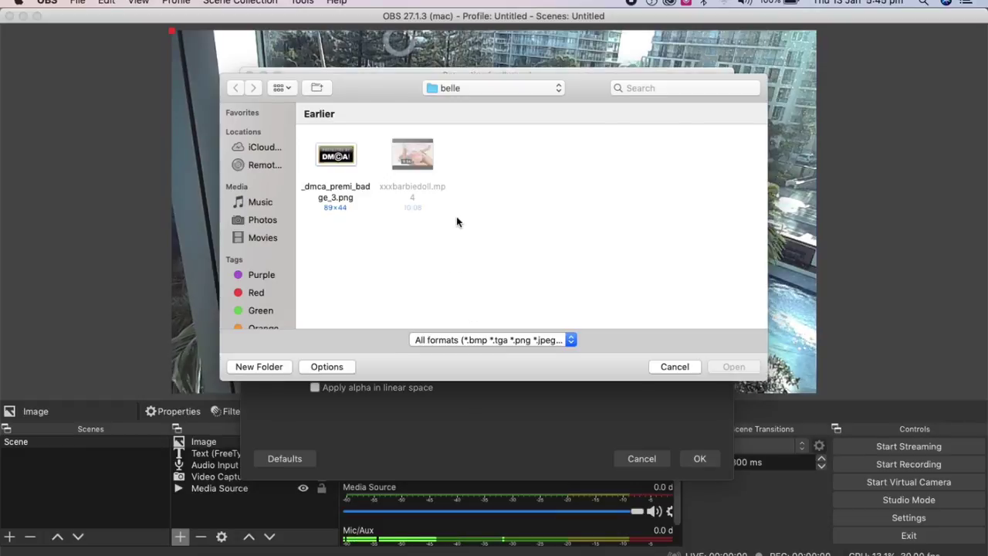
click(345, 158)
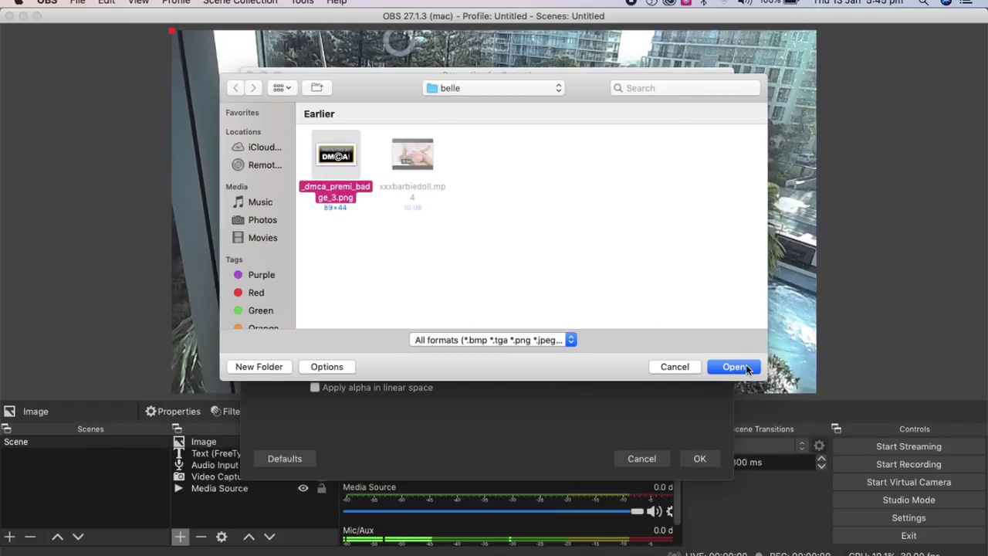
click(733, 366)
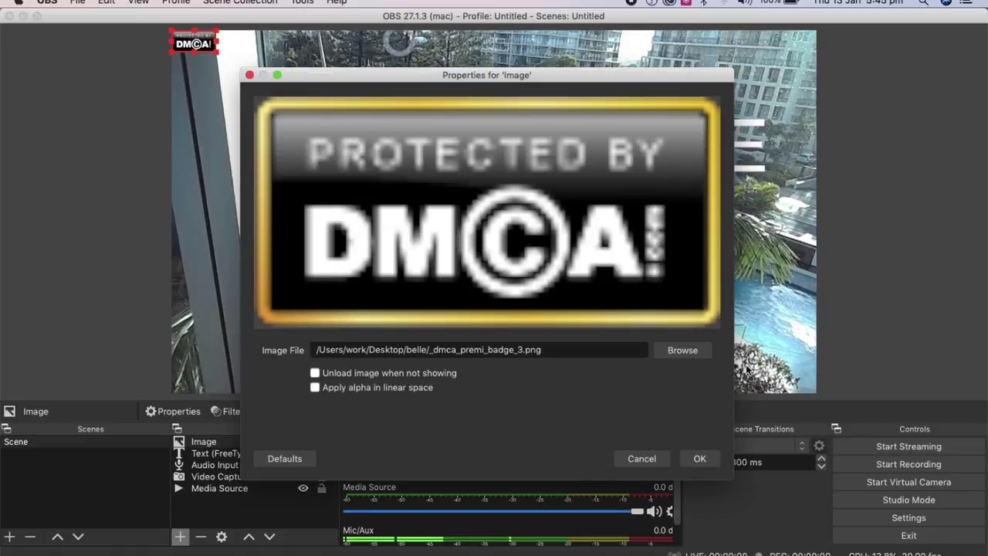
click(697, 460)
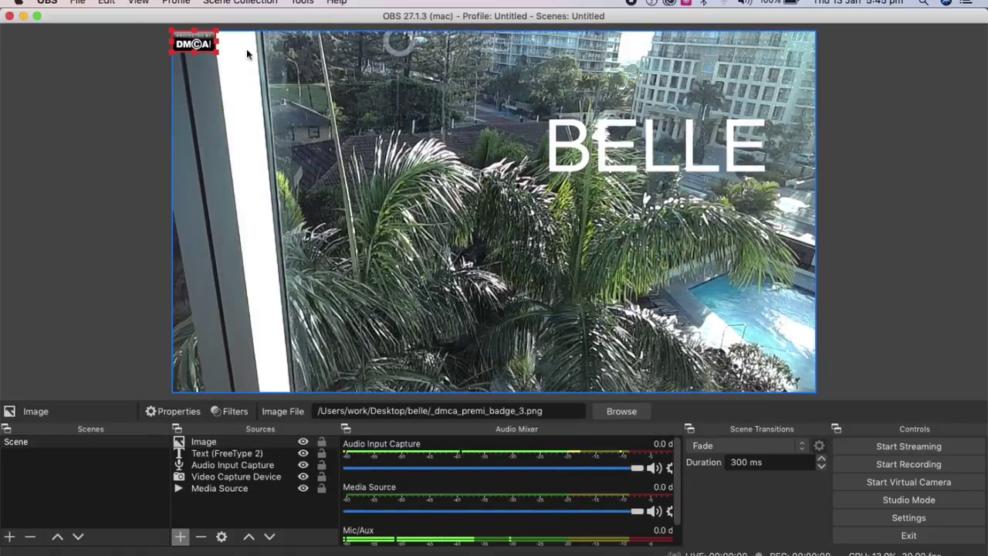
- Enlarge the DMCA badge and position it in the lower-right corner of the frame
drag(203, 42, 611, 251)
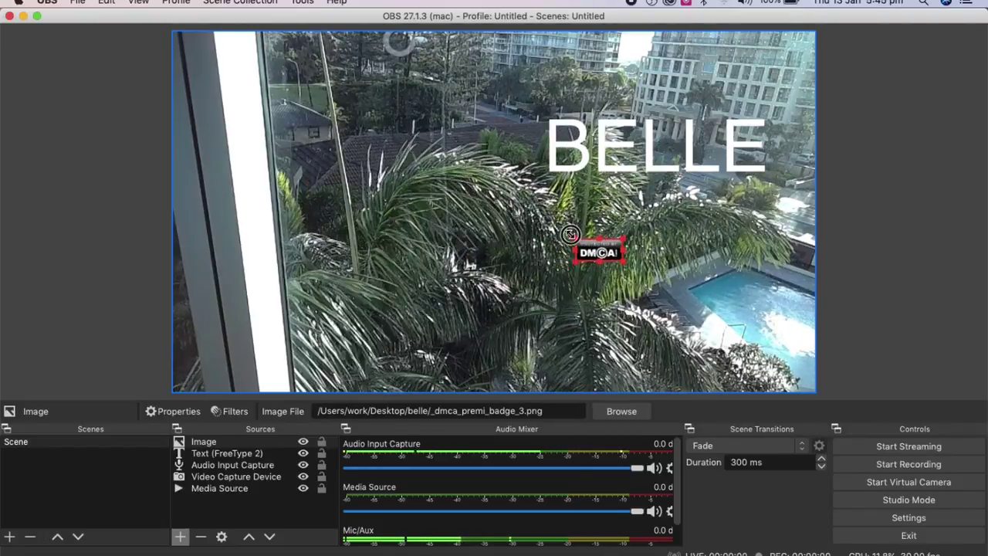
drag(569, 234, 525, 212)
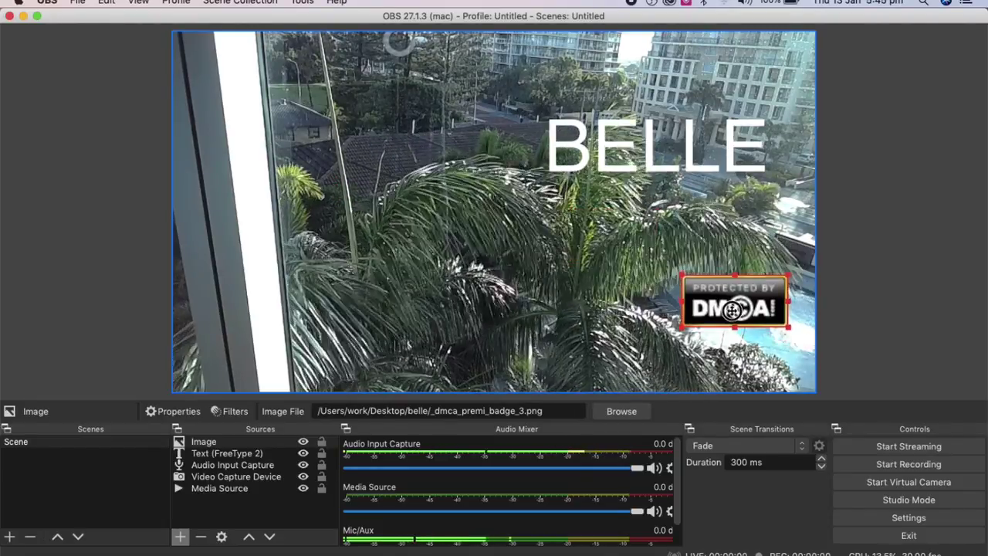
click(669, 236)
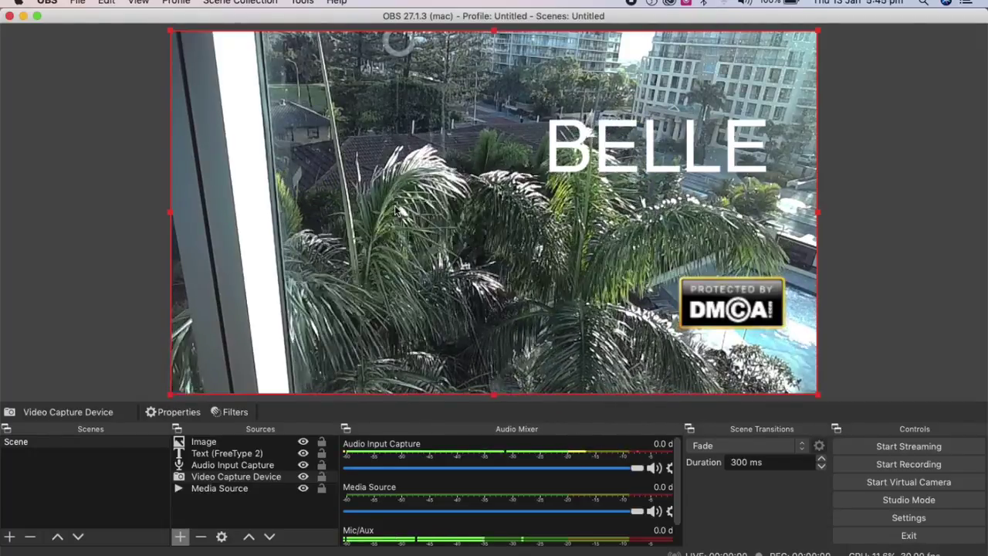
- Add Media Source 2 playing the countdown .mp4 from the Desktop's belle folder
click(180, 532)
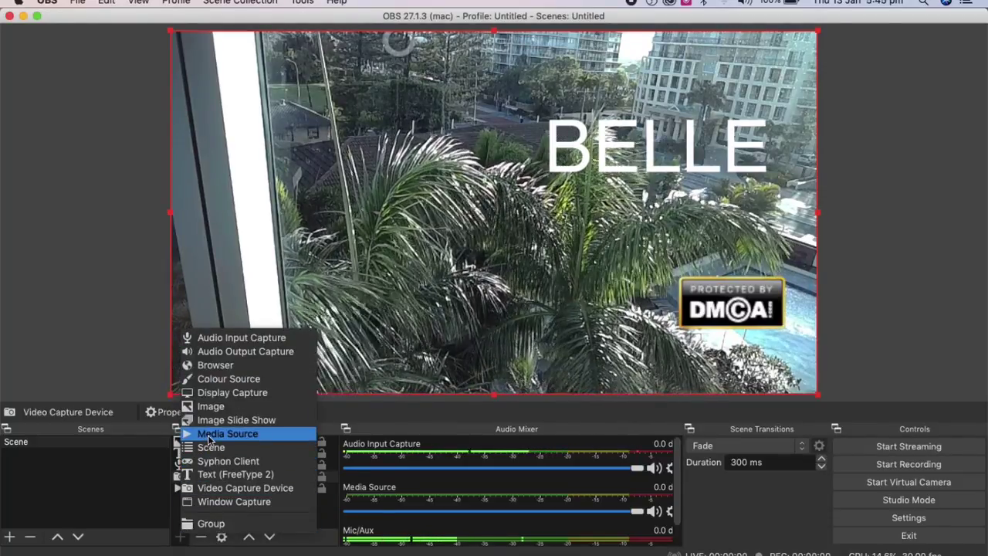
click(208, 434)
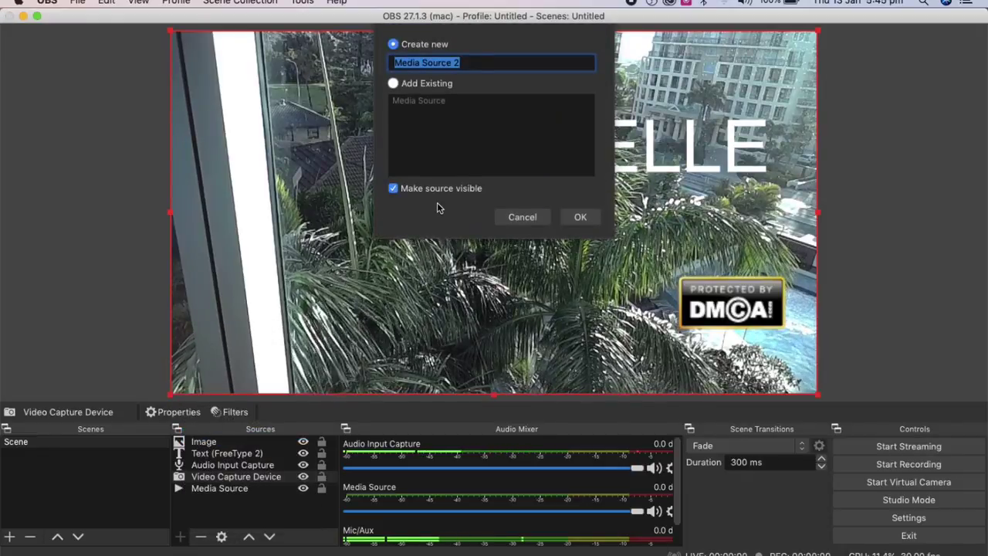
click(579, 217)
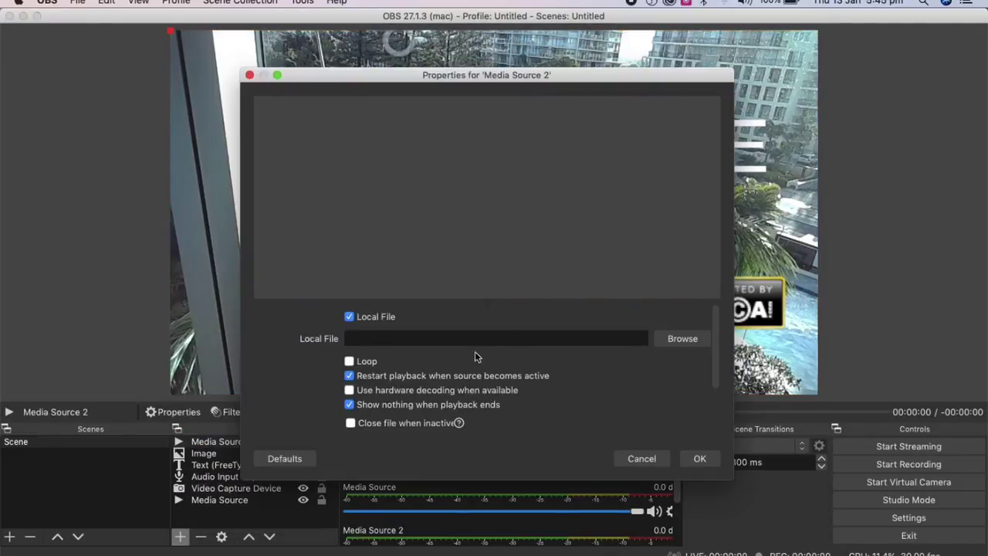
click(673, 338)
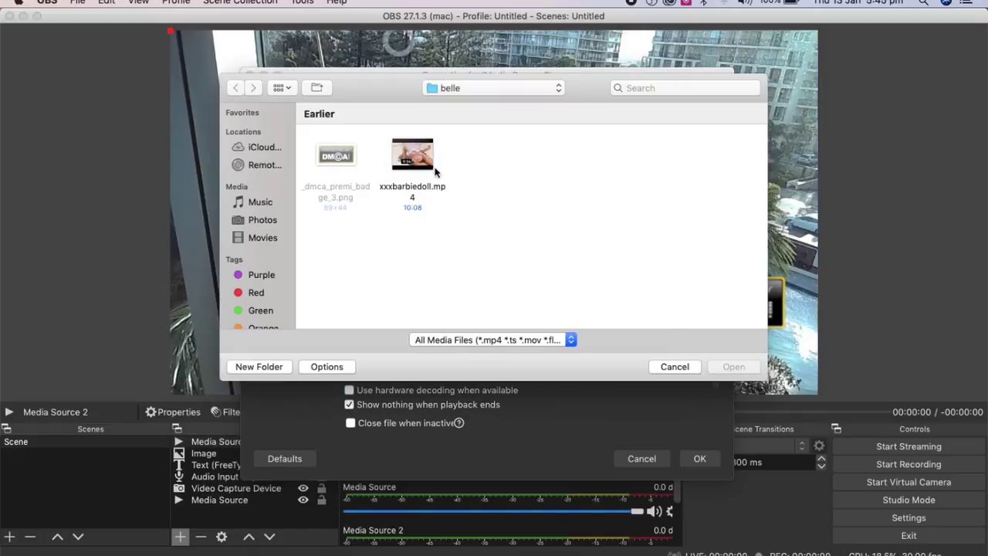
click(428, 165)
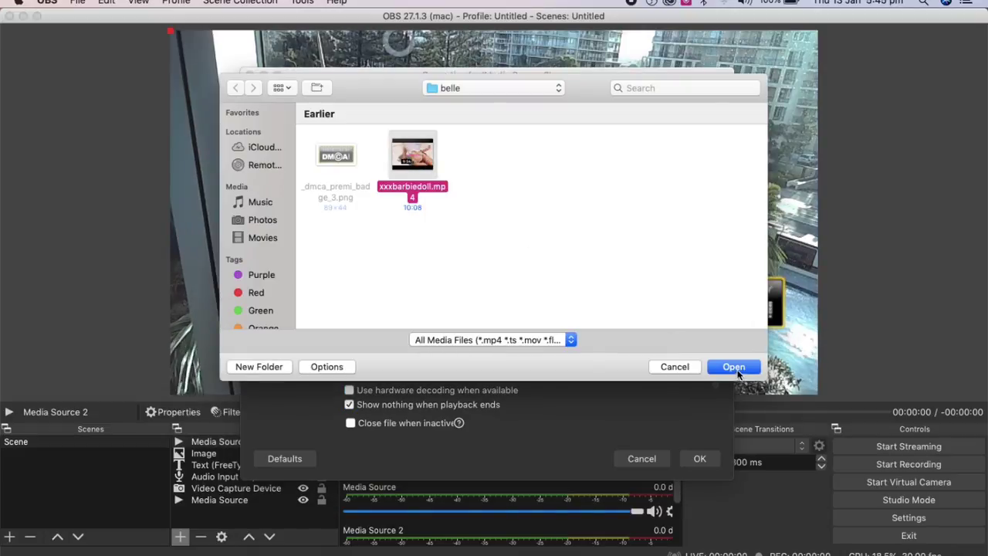
click(736, 368)
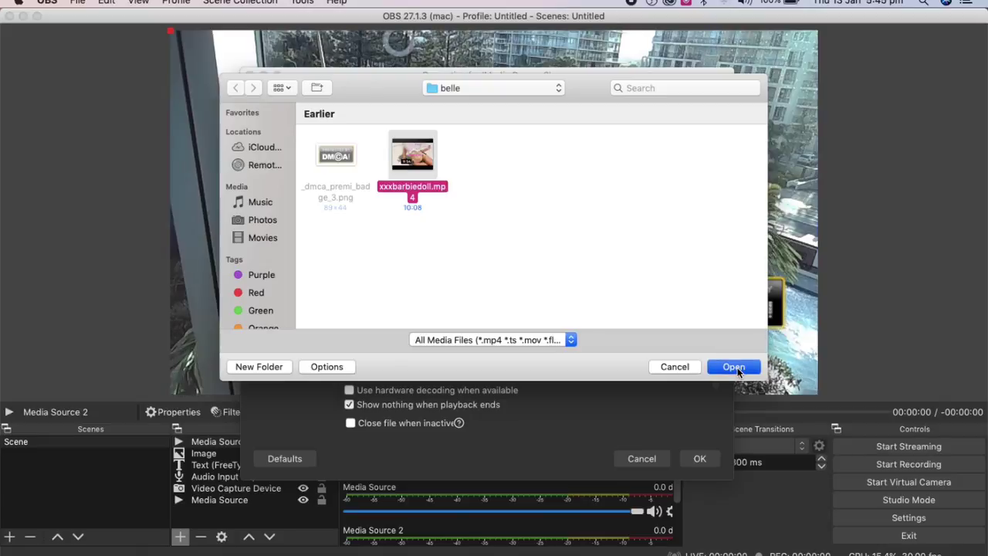
click(700, 459)
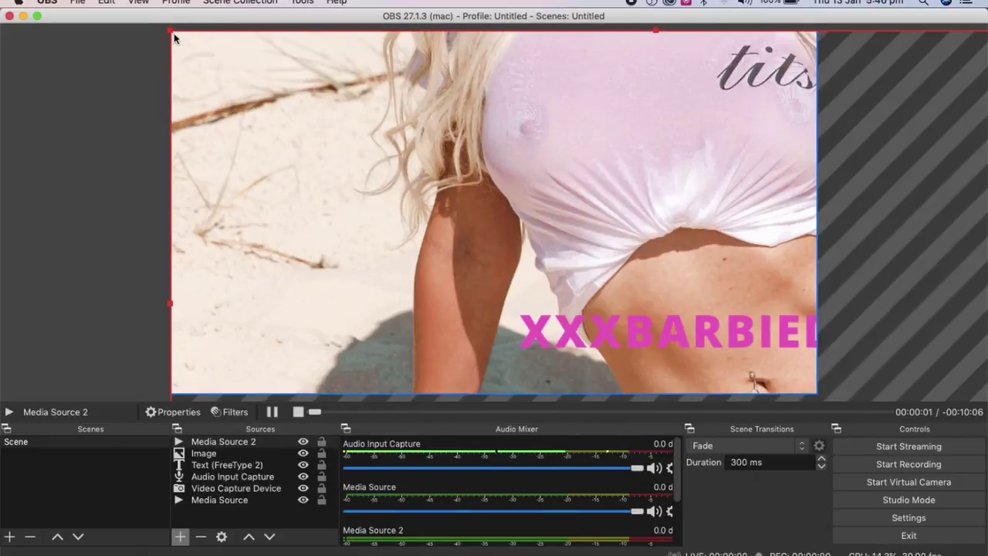
- Resize and reposition Media Source 2 until the countdown video covers the whole canvas
drag(171, 30, 364, 168)
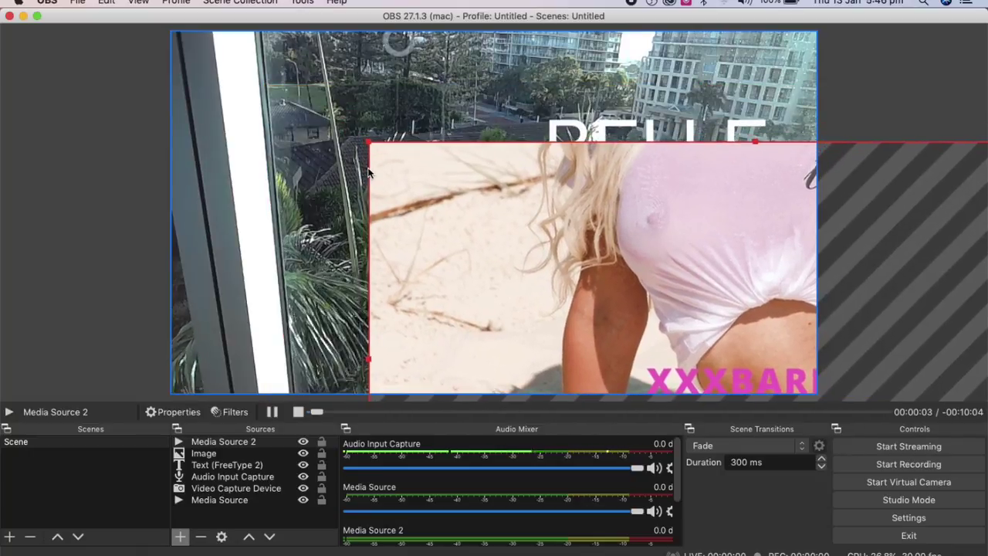
drag(635, 213, 502, 108)
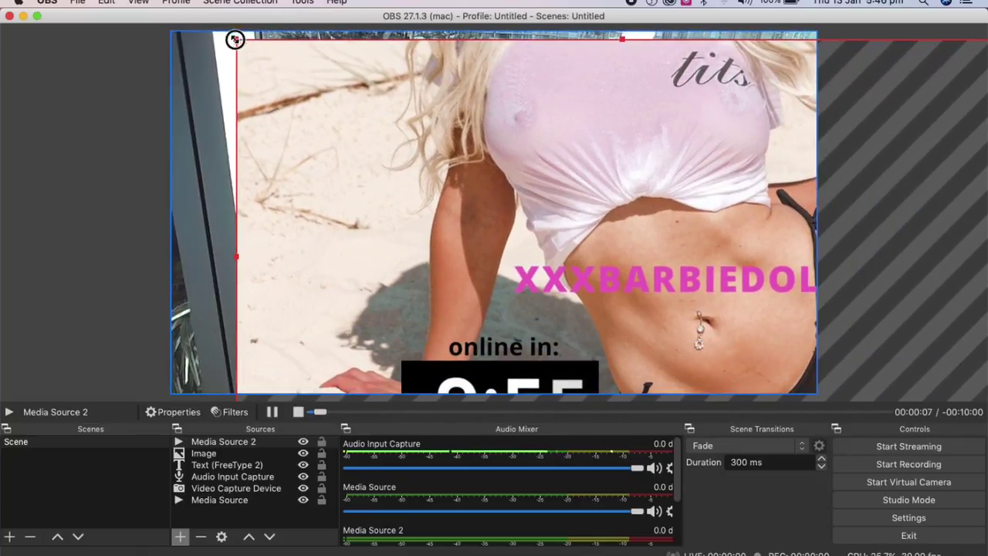
drag(233, 36, 370, 167)
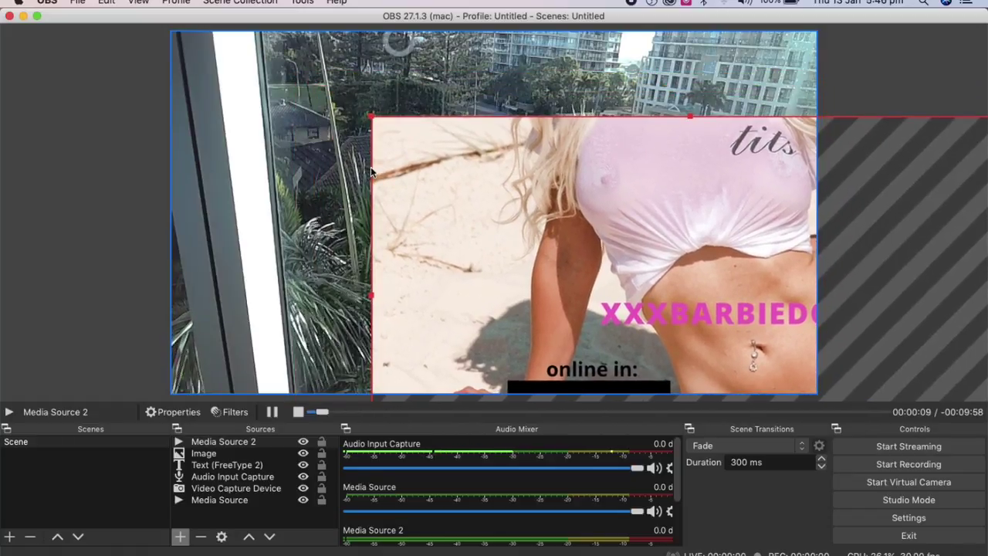
drag(486, 192, 294, 144)
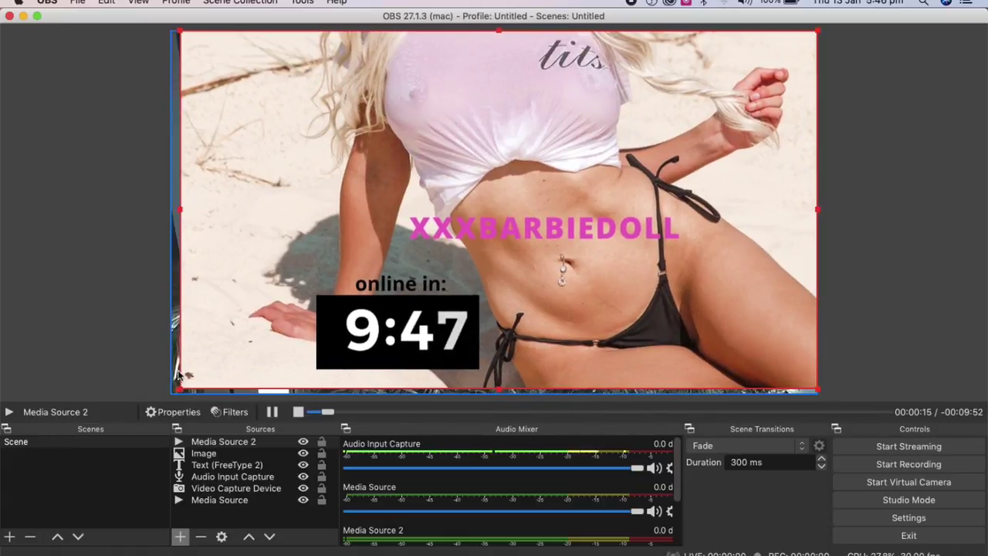
drag(181, 390, 176, 386)
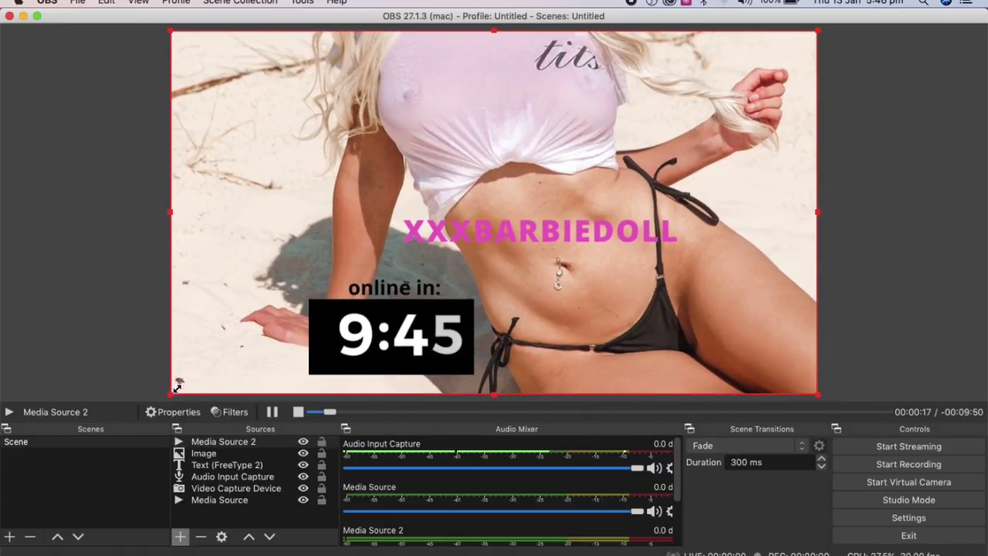
click(254, 260)
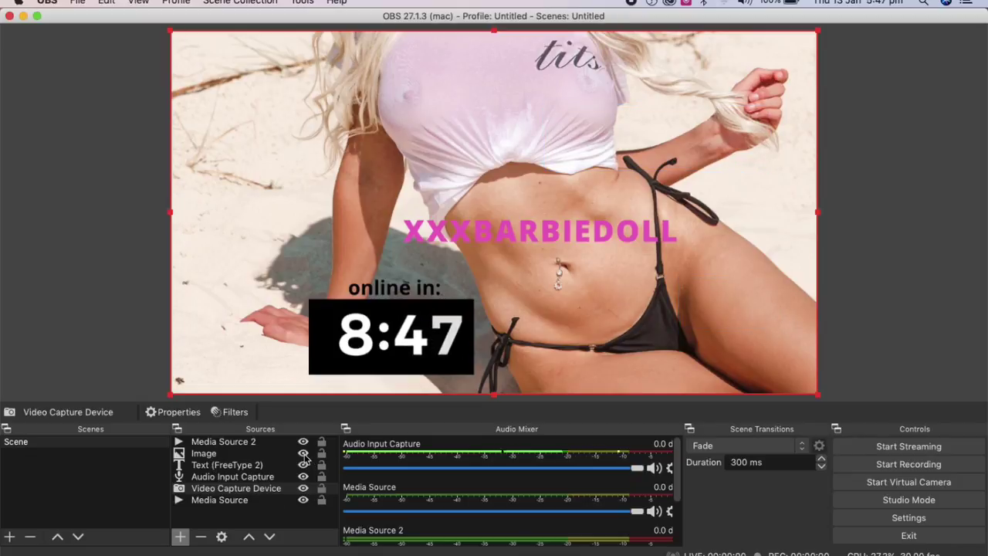
- Toggle the Image and media sources' visibility, leaving only the first Media Source hidden
click(303, 453)
click(303, 454)
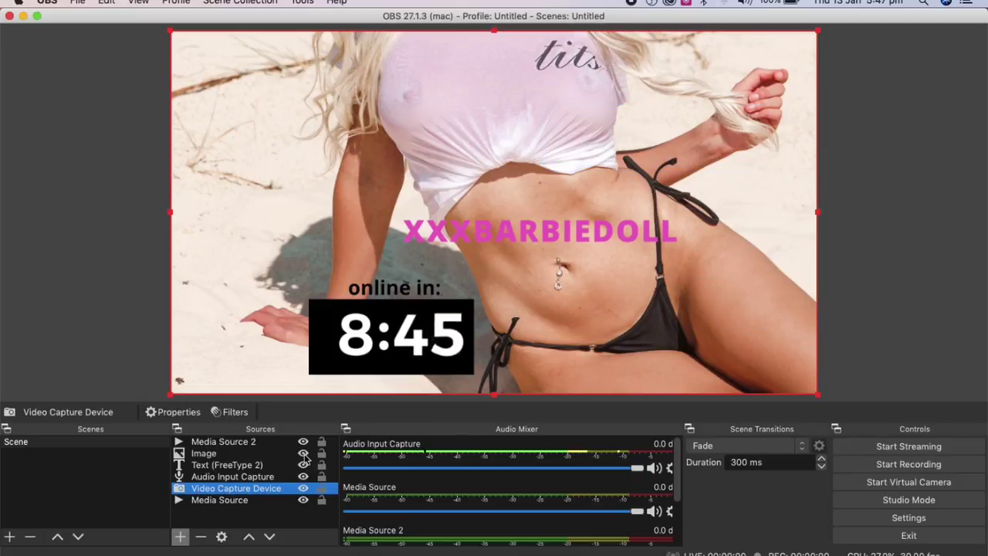
click(304, 500)
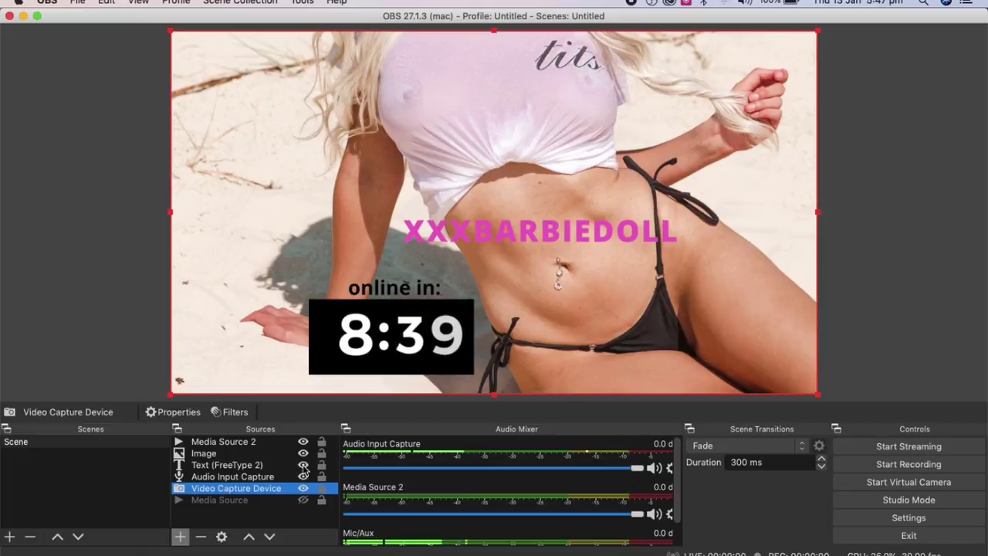
click(304, 441)
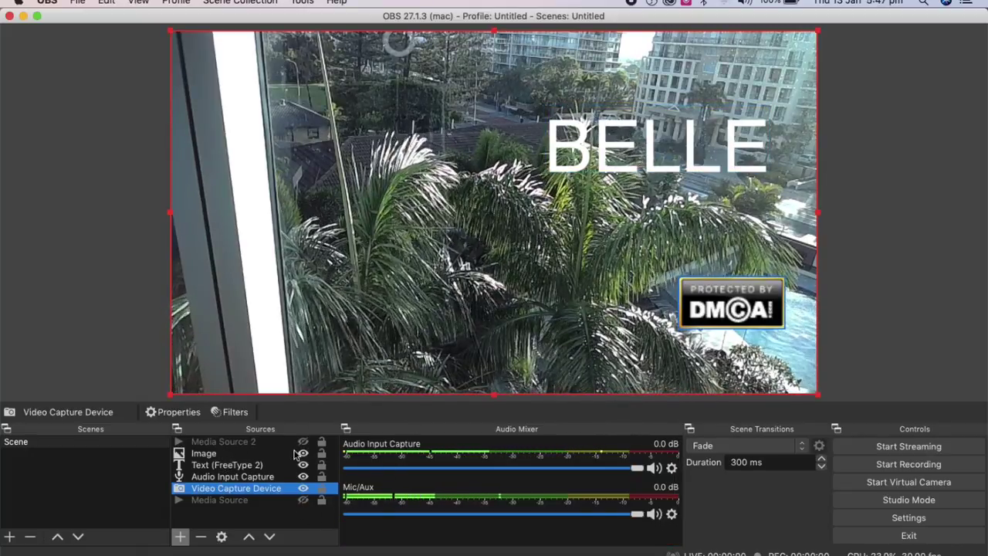
click(304, 454)
click(303, 454)
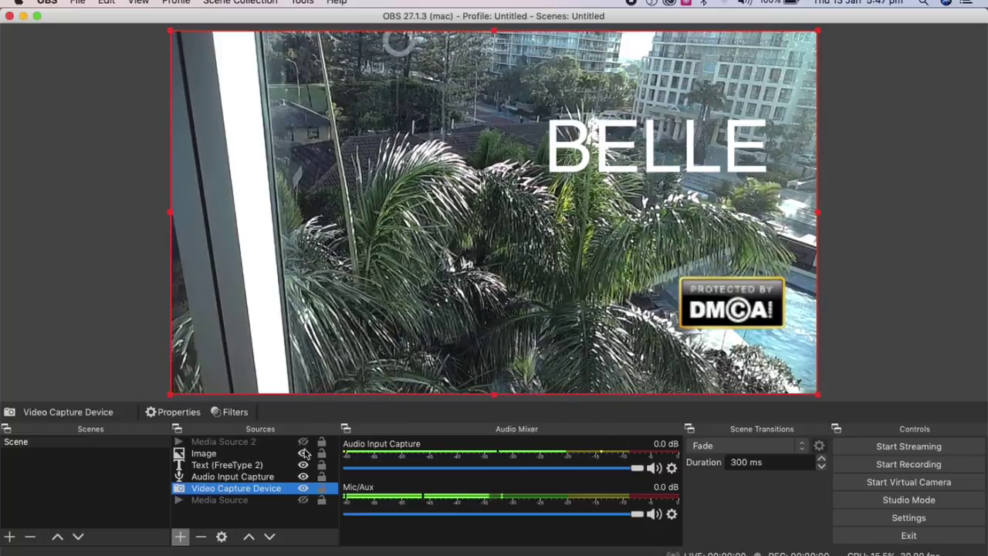
click(303, 442)
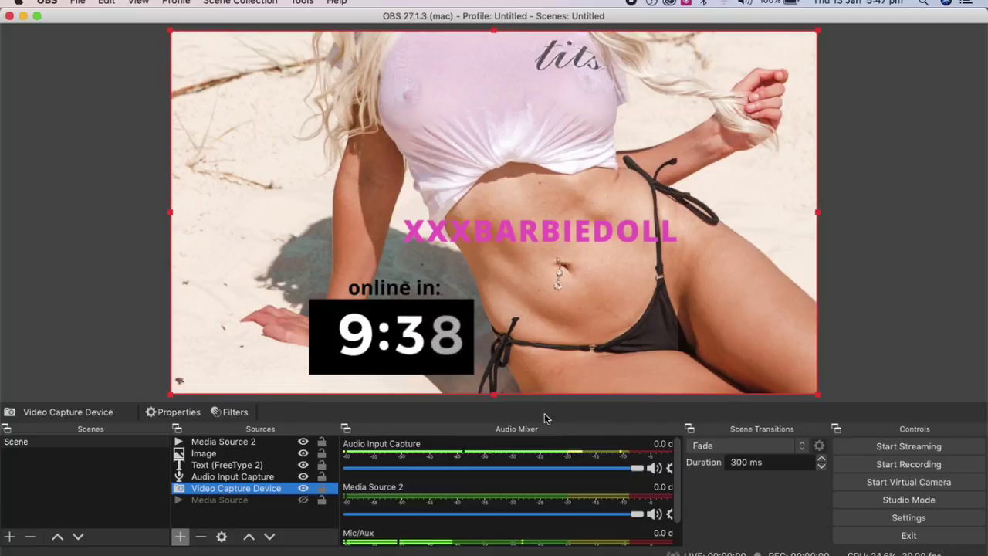
click(884, 525)
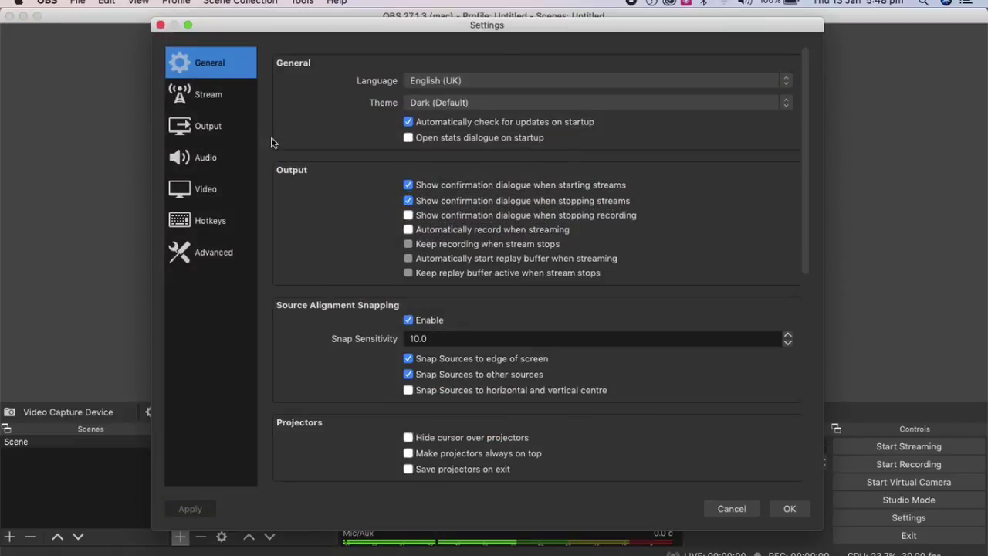
- Review the Stream settings, keeping Chaturbate as the service, and close Settings
click(199, 101)
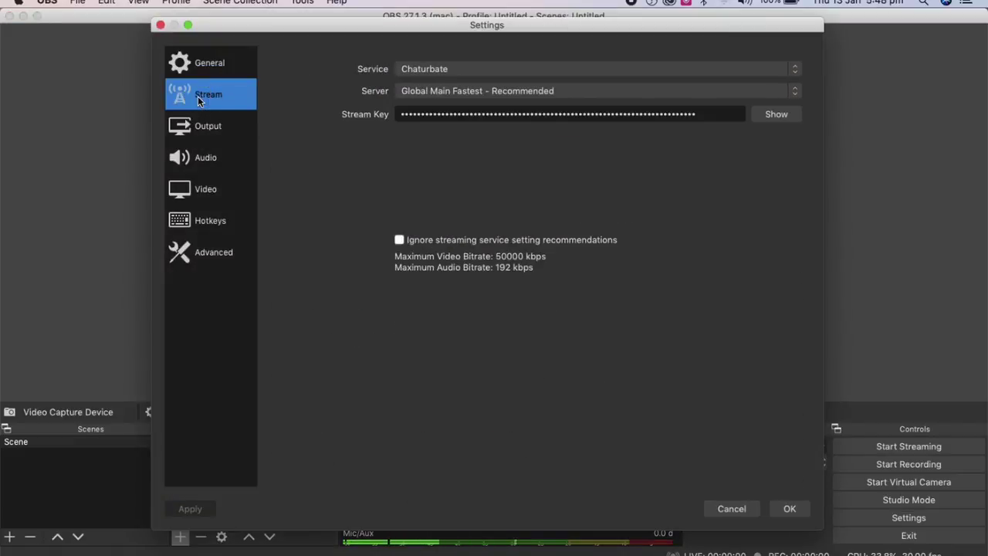
click(463, 68)
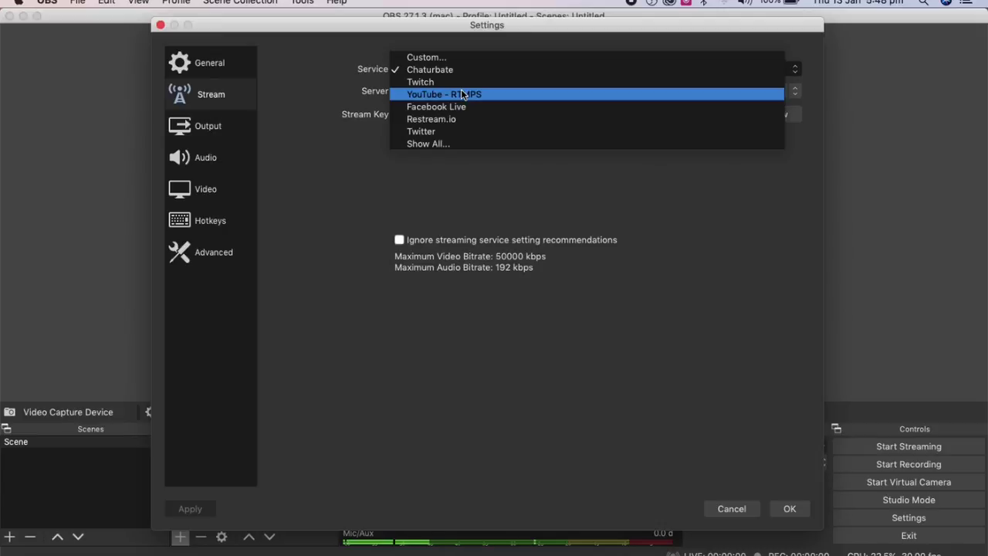
click(355, 143)
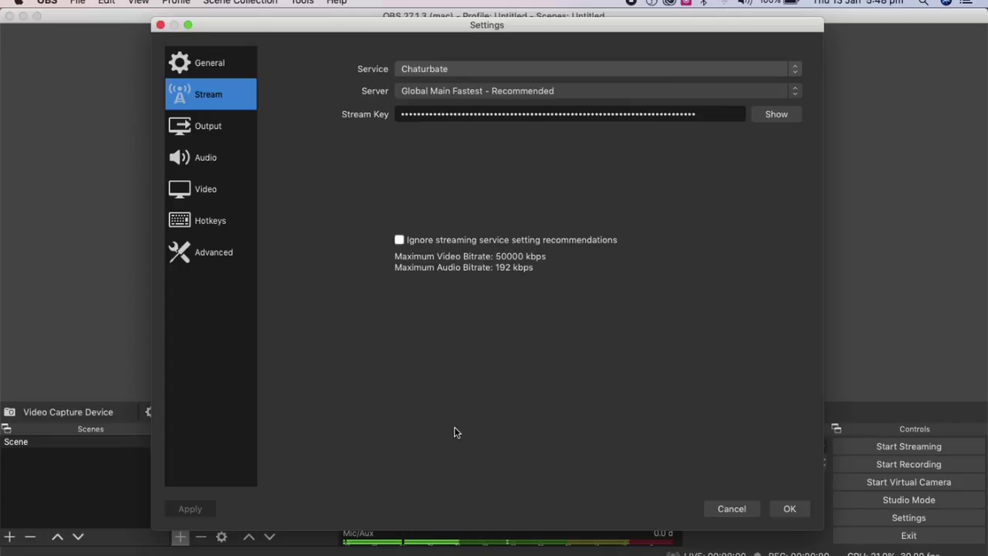
click(784, 509)
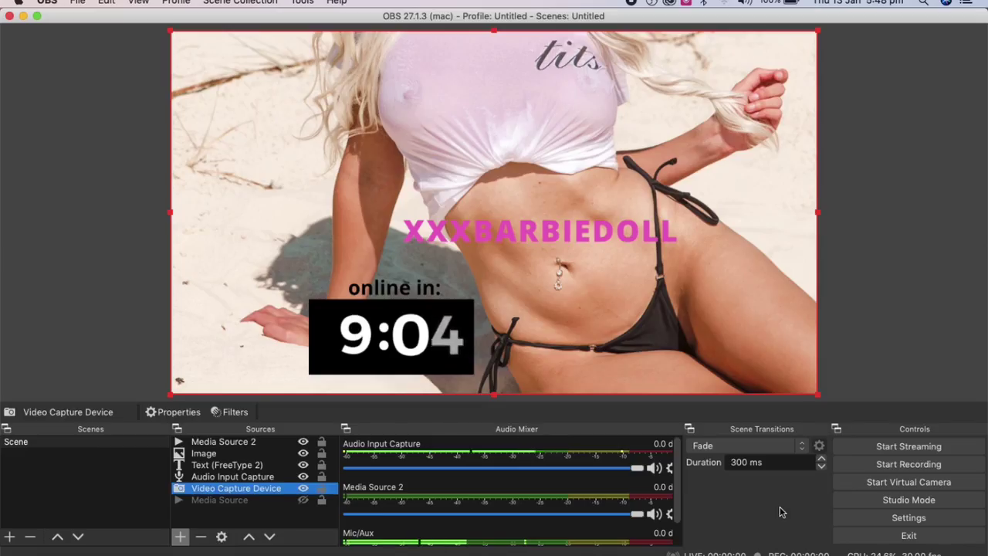